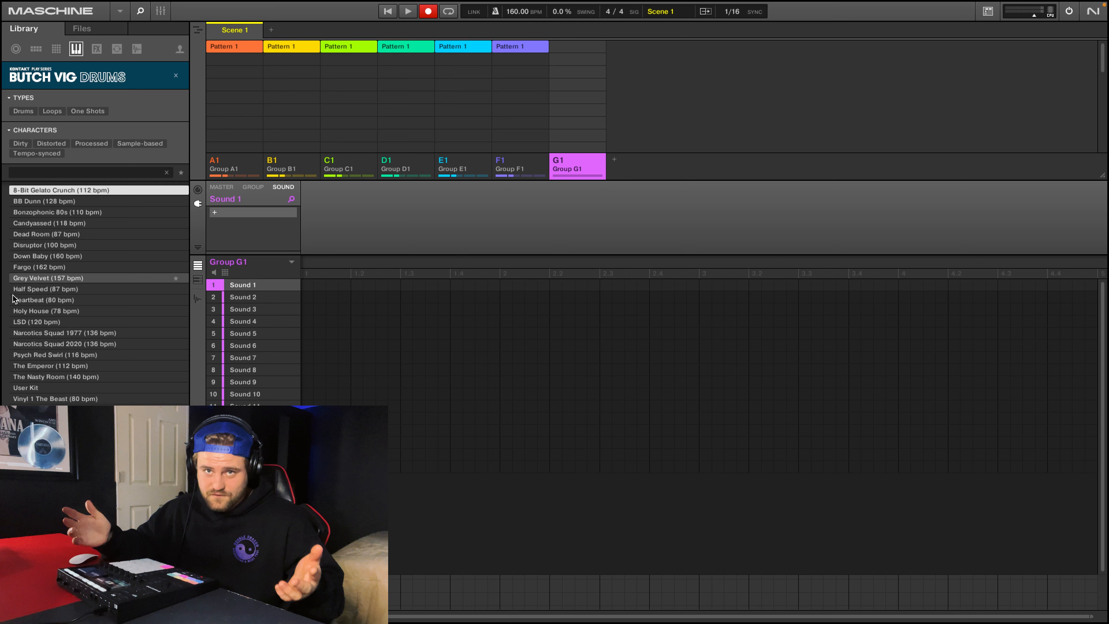
# Load the Disruptor (100 bpm) preset from Butch Vig Drums into Sound 1 of Group G1
pyautogui.press('Down')
pyautogui.press('Down')
pyautogui.press('Down')
pyautogui.press('Down')
pyautogui.press('Down')
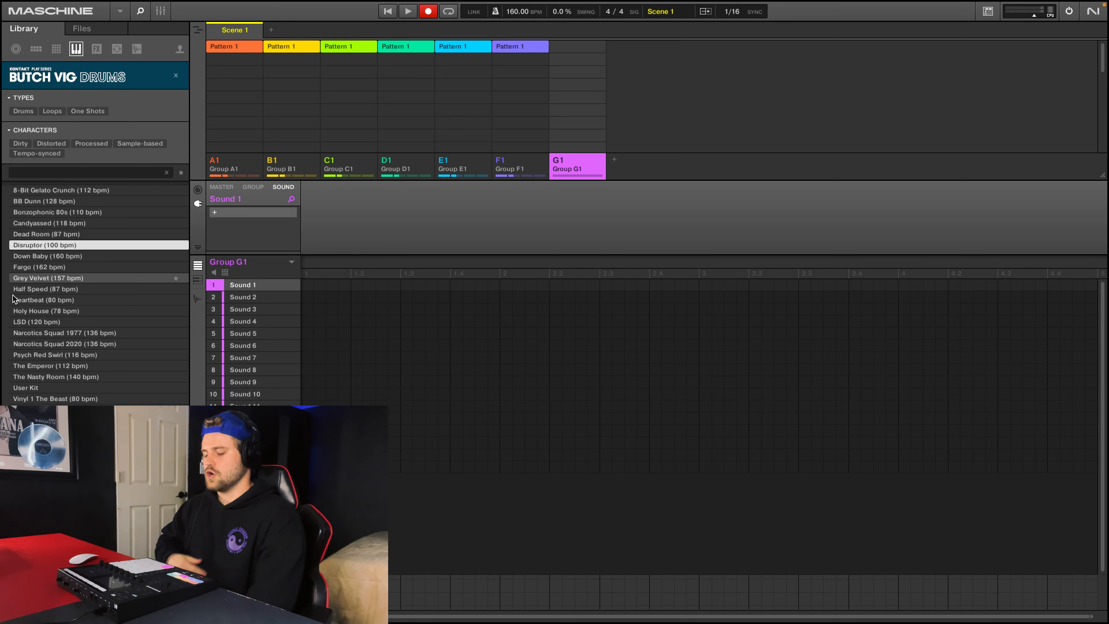
pyautogui.press('Return')
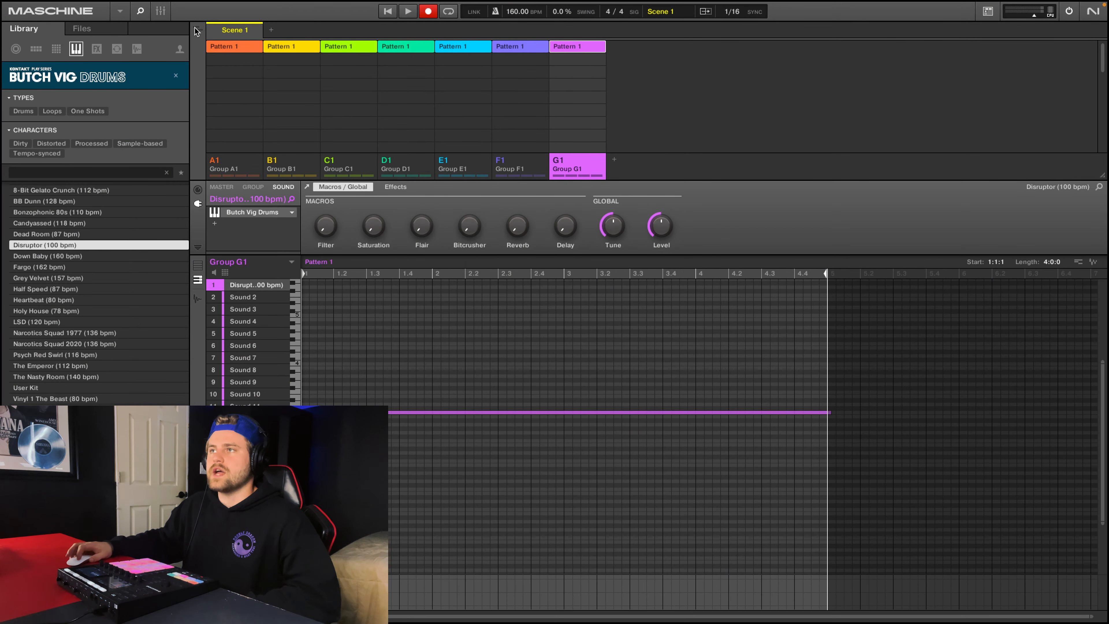
# Switch to the arrangement timeline and insert Group A1's Pattern 1 as a clip at bar 1
pyautogui.click(197, 29)
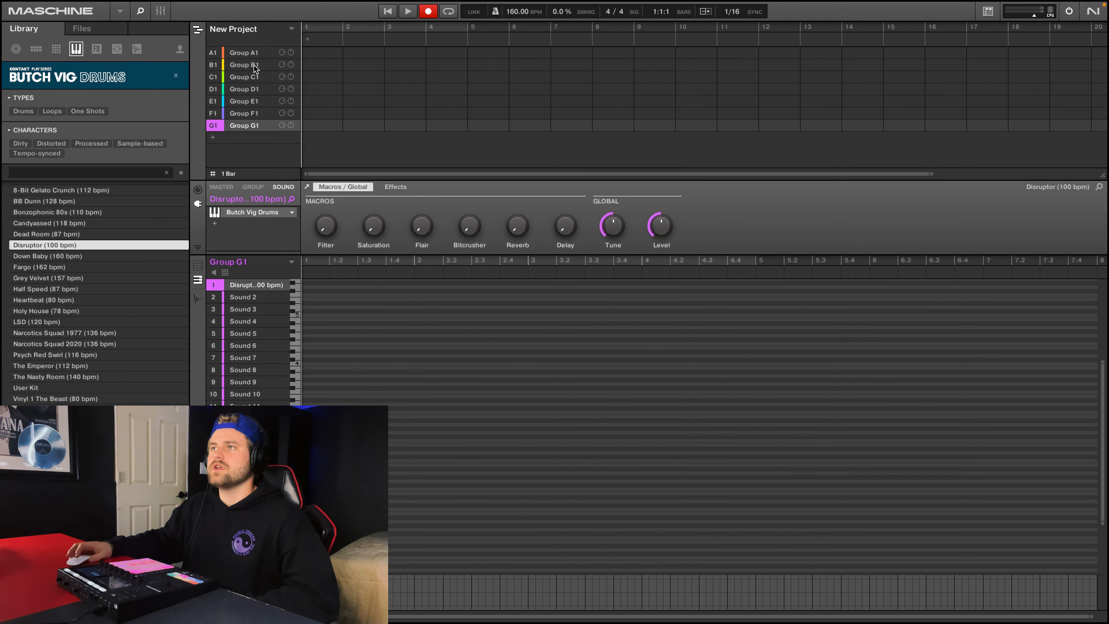
pyautogui.rightClick(315, 55)
pyautogui.moveTo(352, 74)
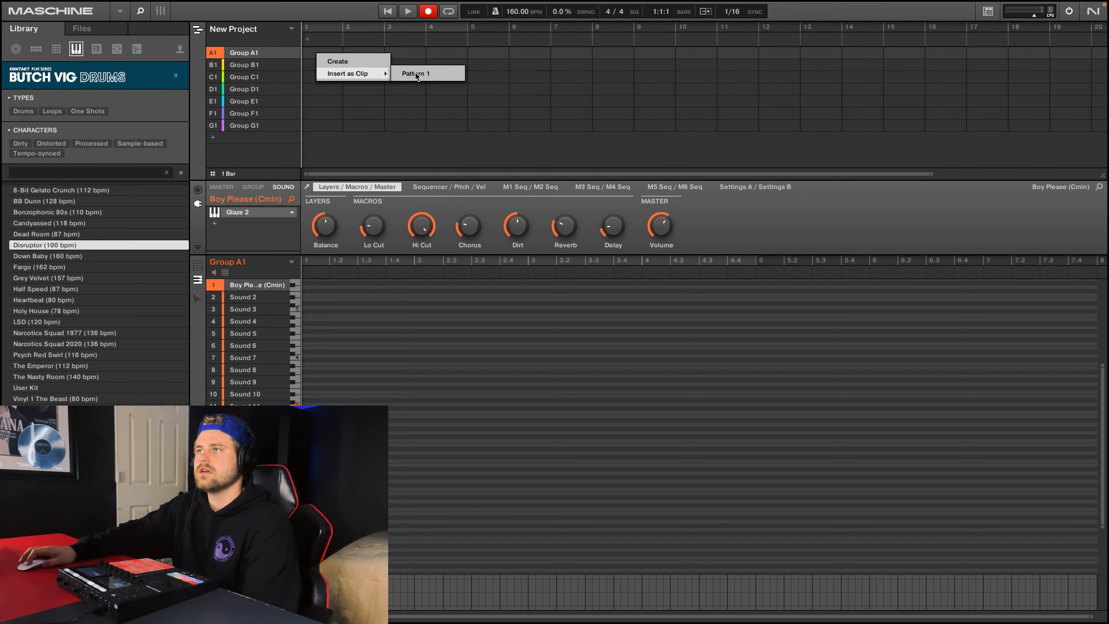
pyautogui.click(434, 75)
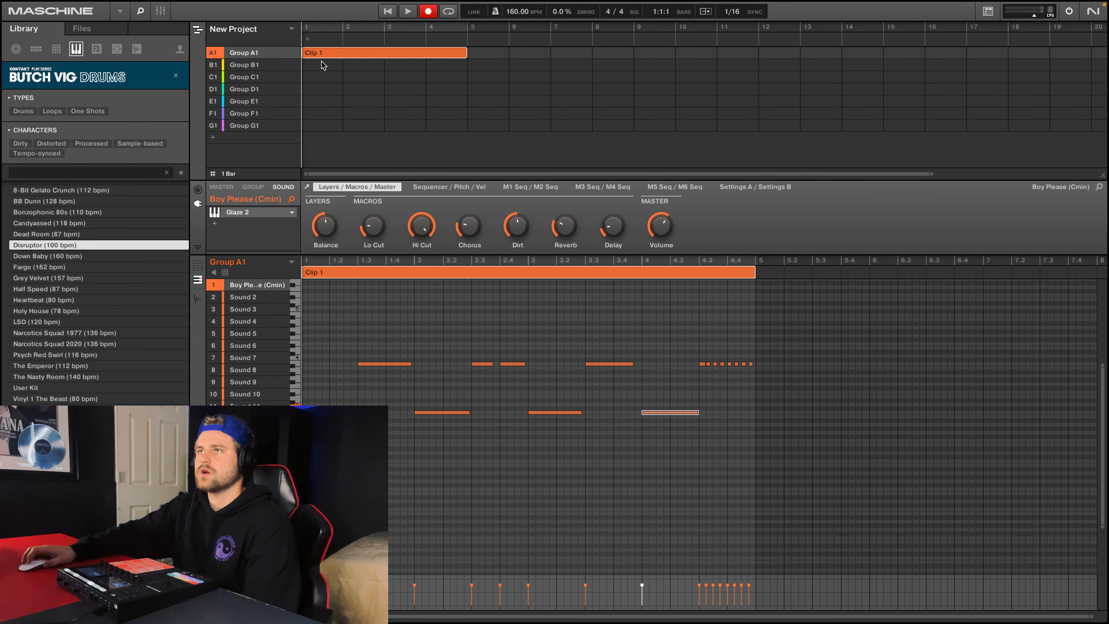
# Insert Pattern 1 as a clip at bar 1 for both Group G1 and Group B1
pyautogui.rightClick(312, 128)
pyautogui.moveTo(353, 148)
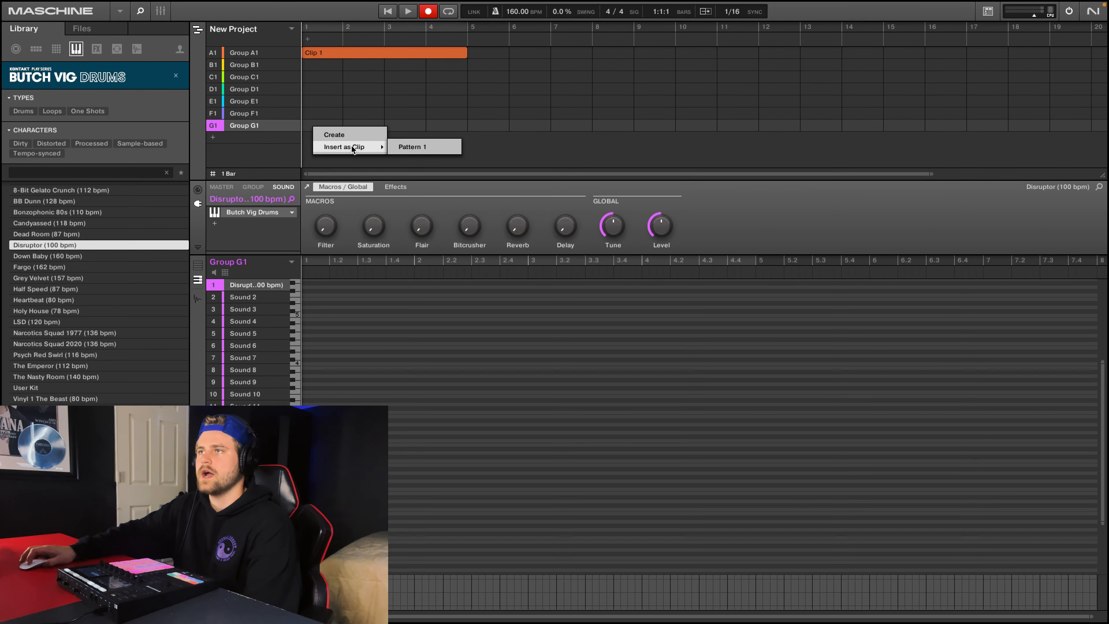
pyautogui.click(404, 147)
pyautogui.rightClick(306, 65)
pyautogui.moveTo(340, 84)
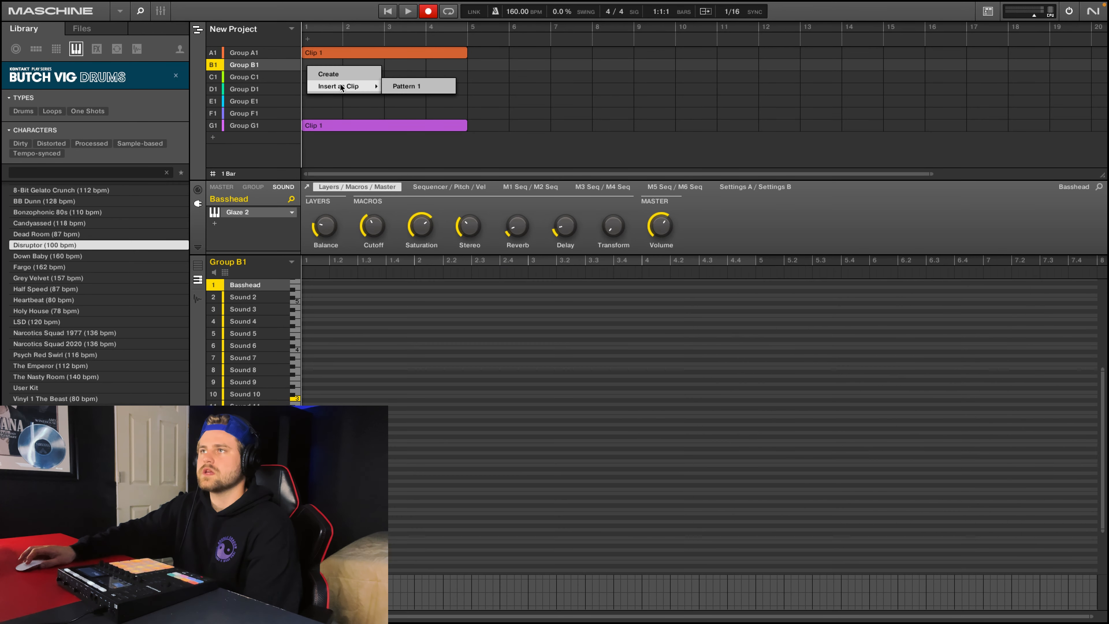
pyautogui.click(389, 87)
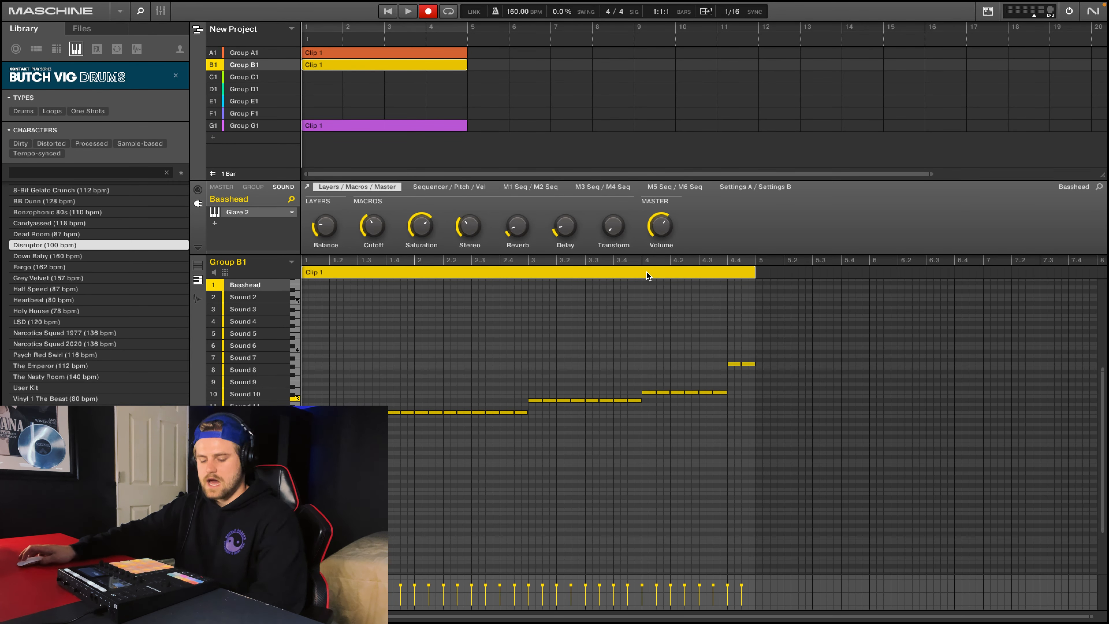
# Play back the first four bars of the arrangement and stop
pyautogui.press('space')
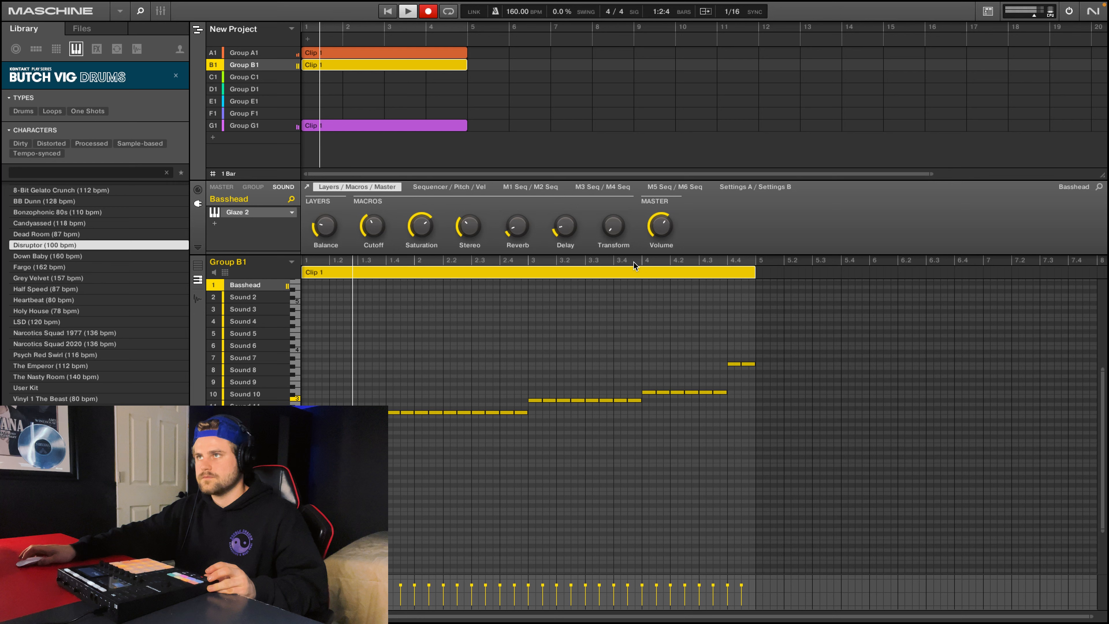
pyautogui.moveTo(610, 234)
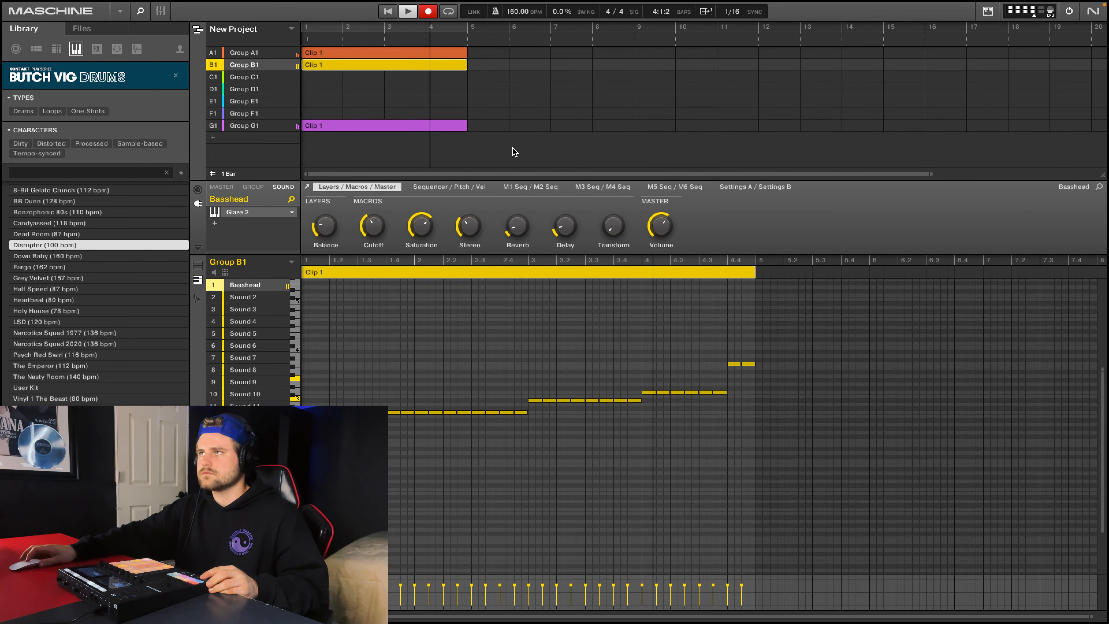
pyautogui.press('space')
# Duplicate the opening clips of Groups A1, B1 and G1 so the copies start at bar 5, and play them
pyautogui.moveTo(512, 149); pyautogui.dragTo(426, 43)
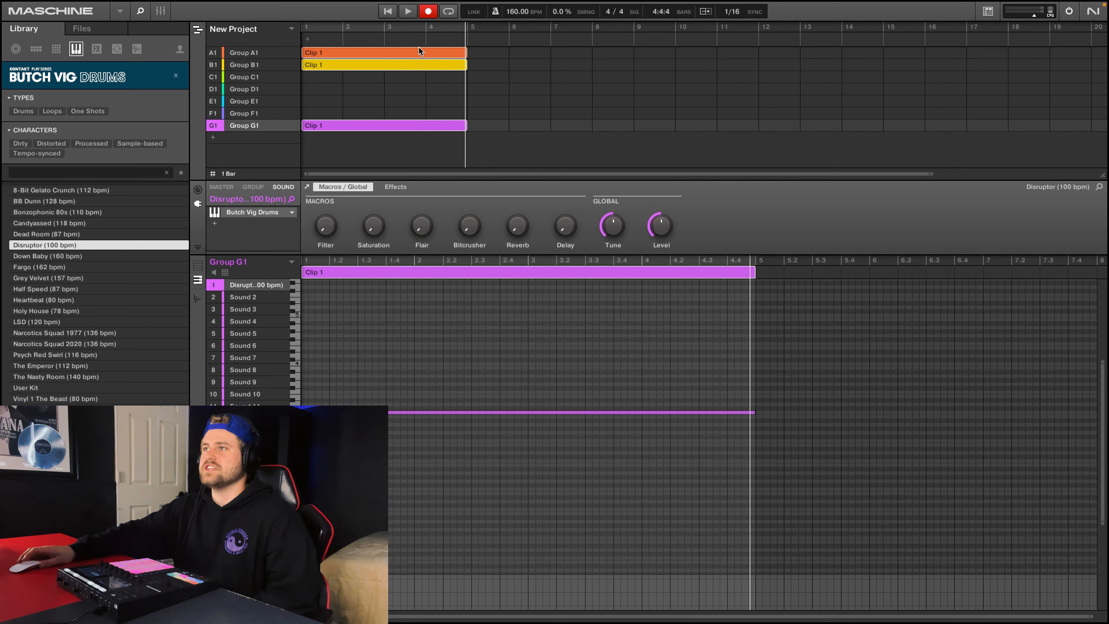
pyautogui.rightClick(419, 51)
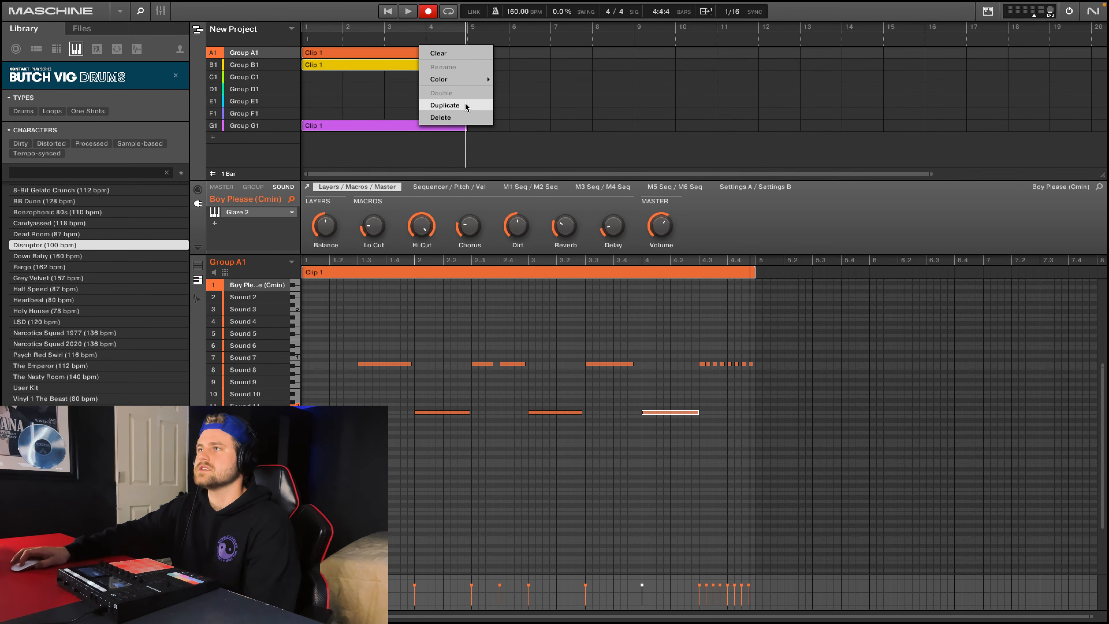
pyautogui.click(445, 105)
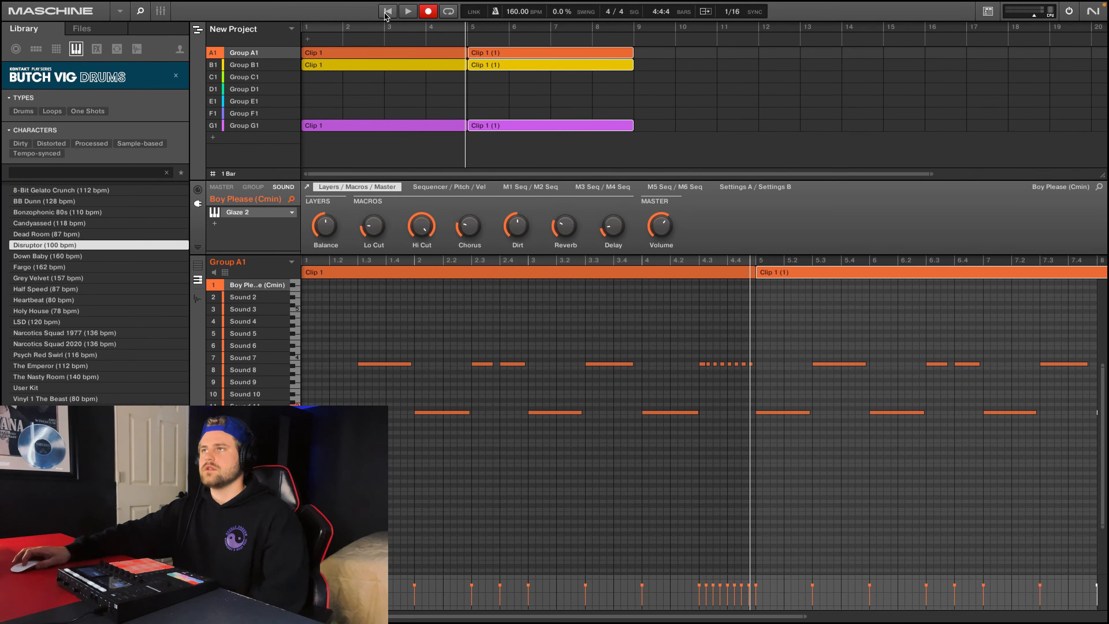
pyautogui.press('space')
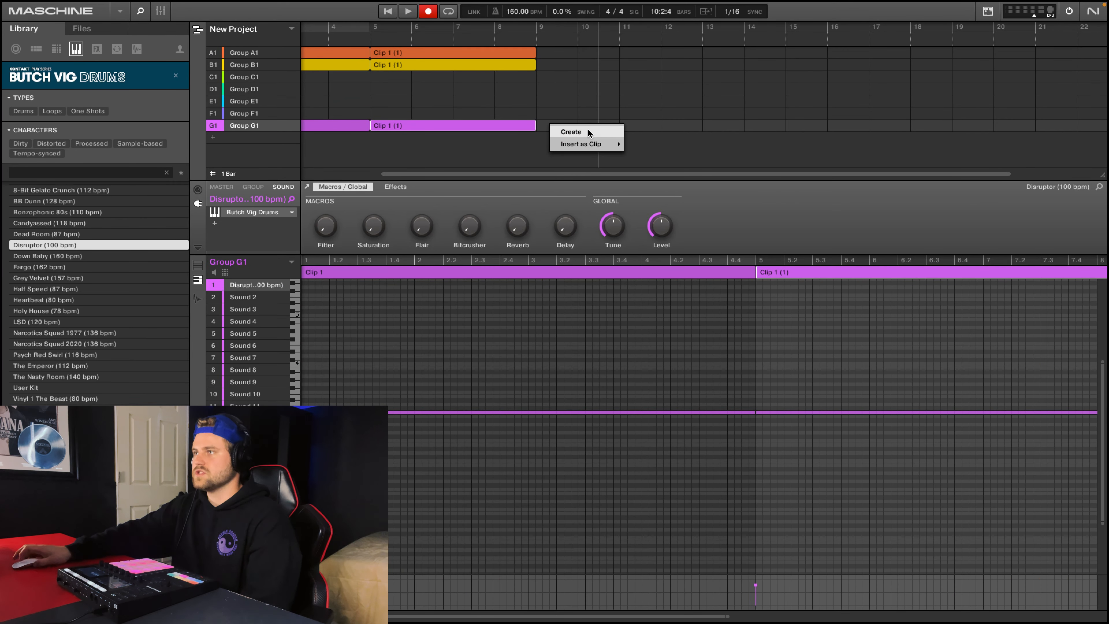
# Insert Pattern 1 as clips at bar 9 for Groups G1, A1 and B1
pyautogui.moveTo(600, 145)
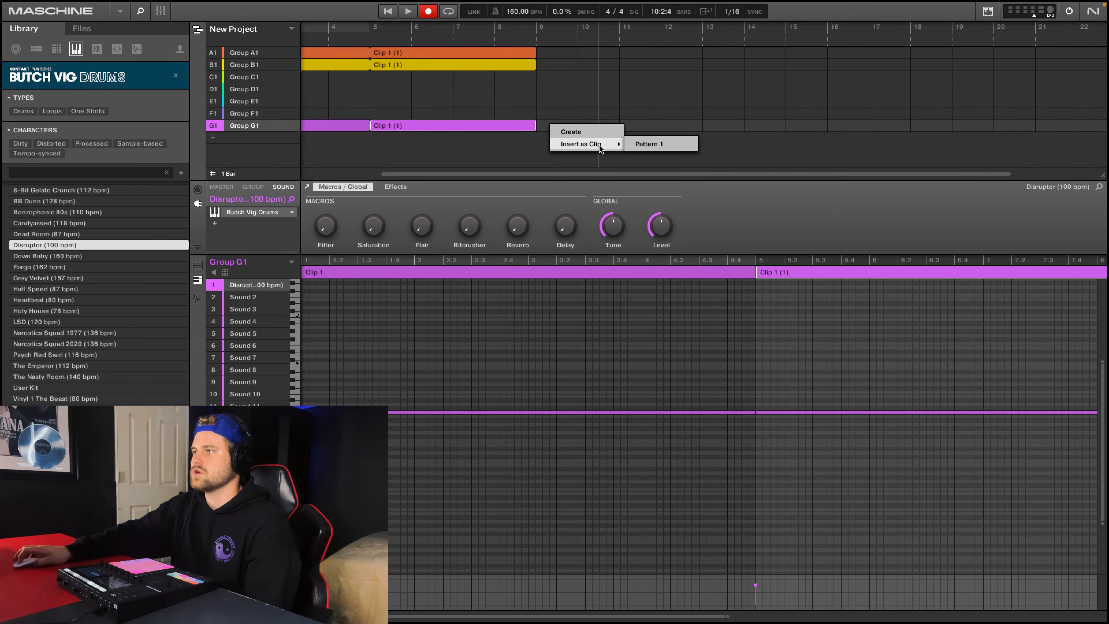
pyautogui.click(650, 145)
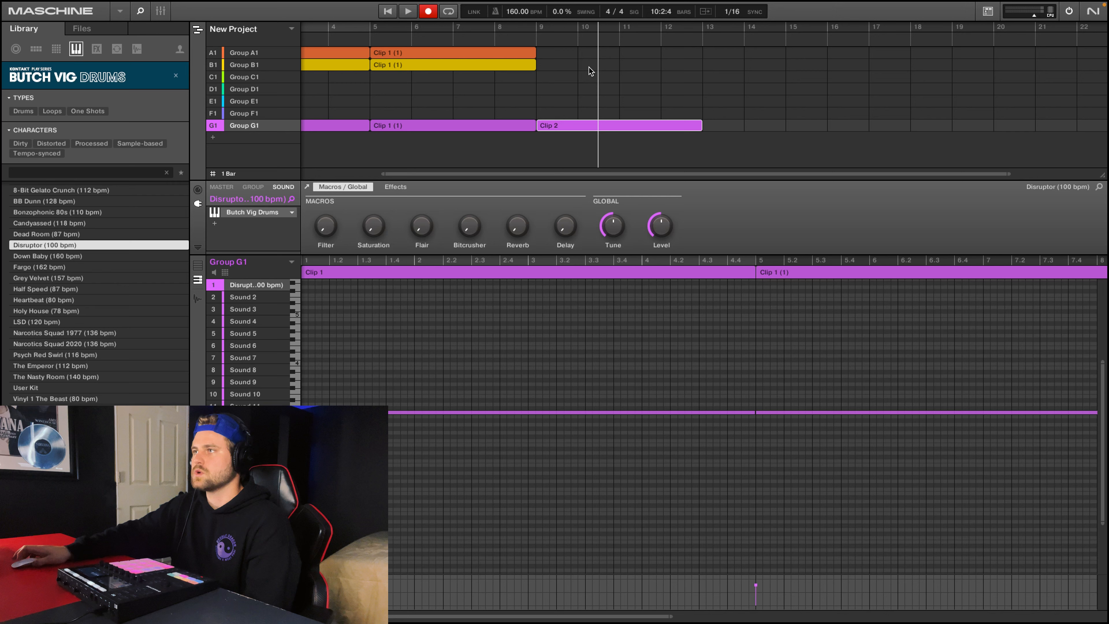
pyautogui.click(551, 52)
pyautogui.click(566, 66)
pyautogui.moveTo(613, 86)
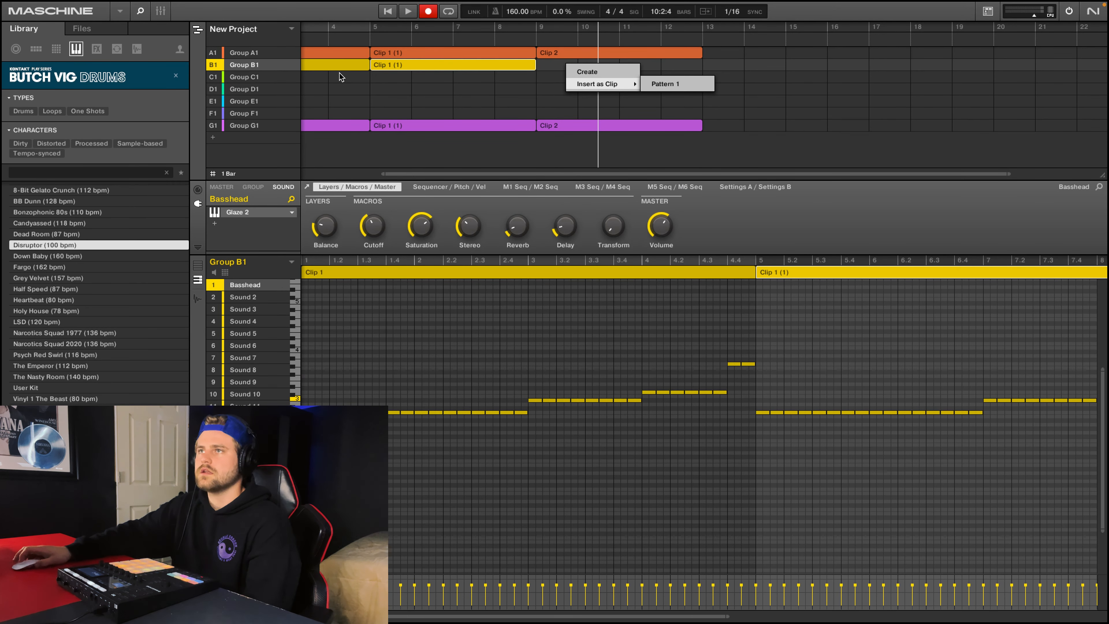
# Bring in Group E1 by inserting its Pattern 1 as a clip at bar 9
pyautogui.click(281, 100)
pyautogui.rightClick(545, 102)
pyautogui.moveTo(580, 120)
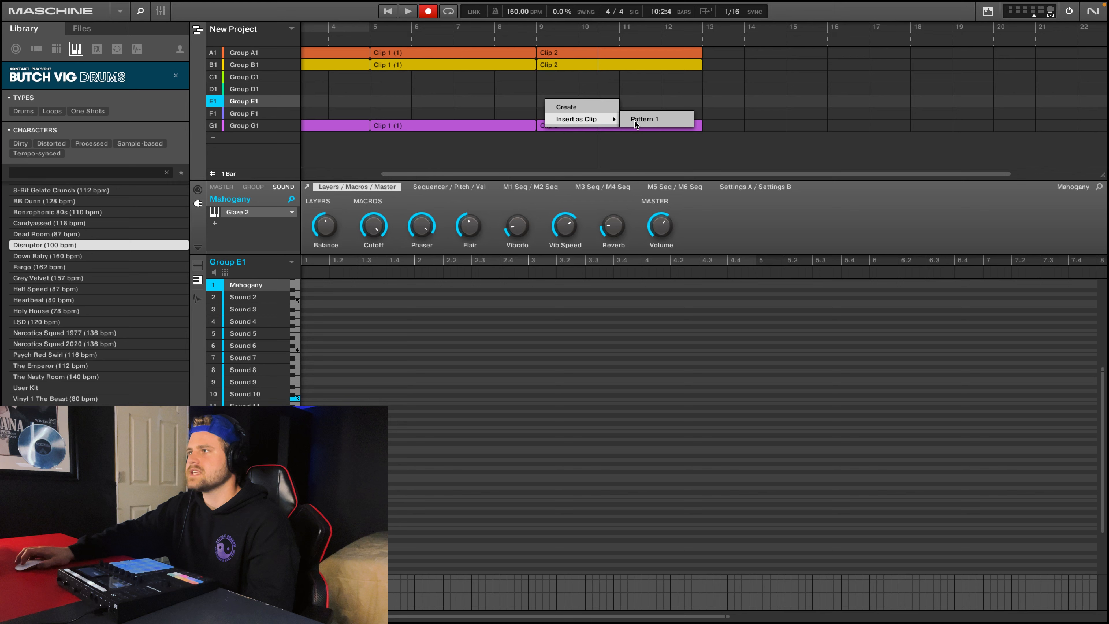
pyautogui.click(670, 122)
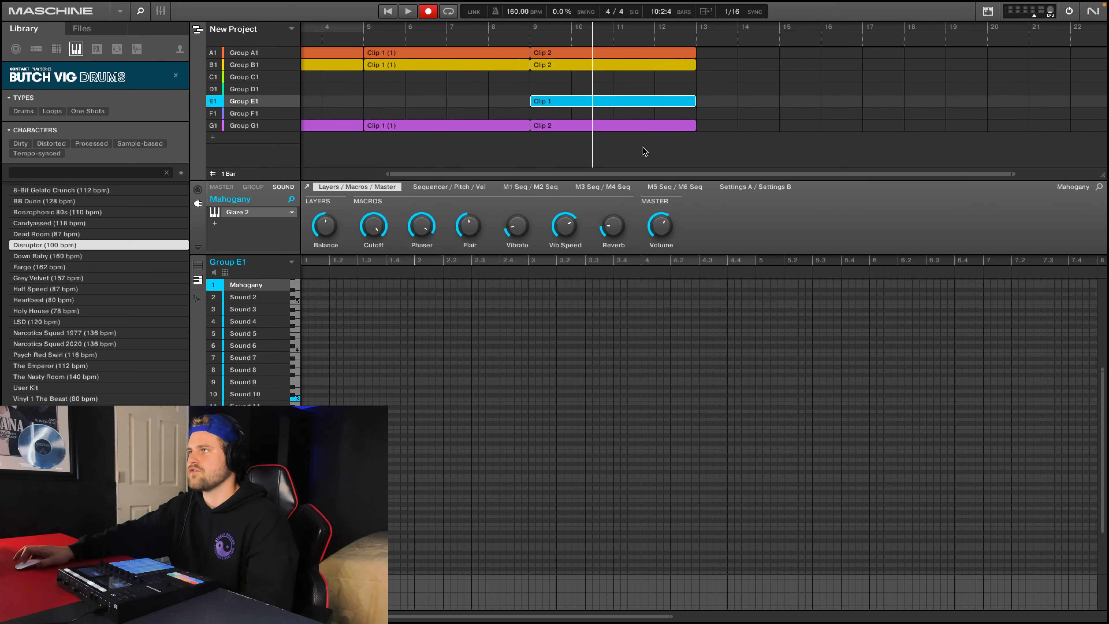
# Duplicate the bar 9 clips of Groups A1, B1, E1 and G1 so the copies start at bar 13
pyautogui.click(645, 126)
pyautogui.rightClick(622, 55)
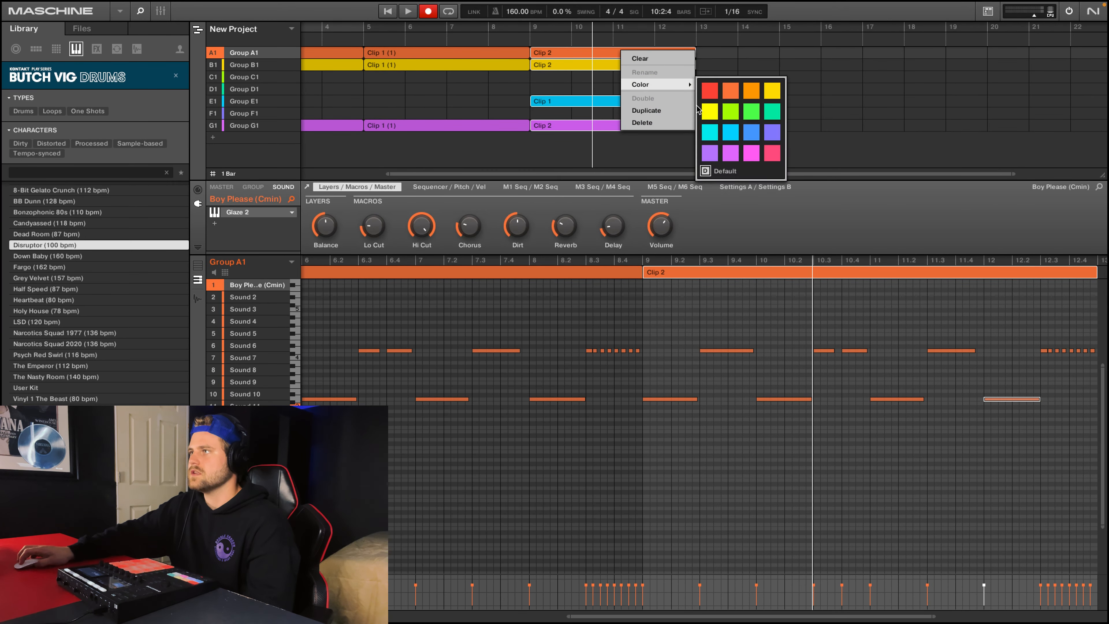
pyautogui.click(671, 108)
pyautogui.hscroll(-4, 661, 122)
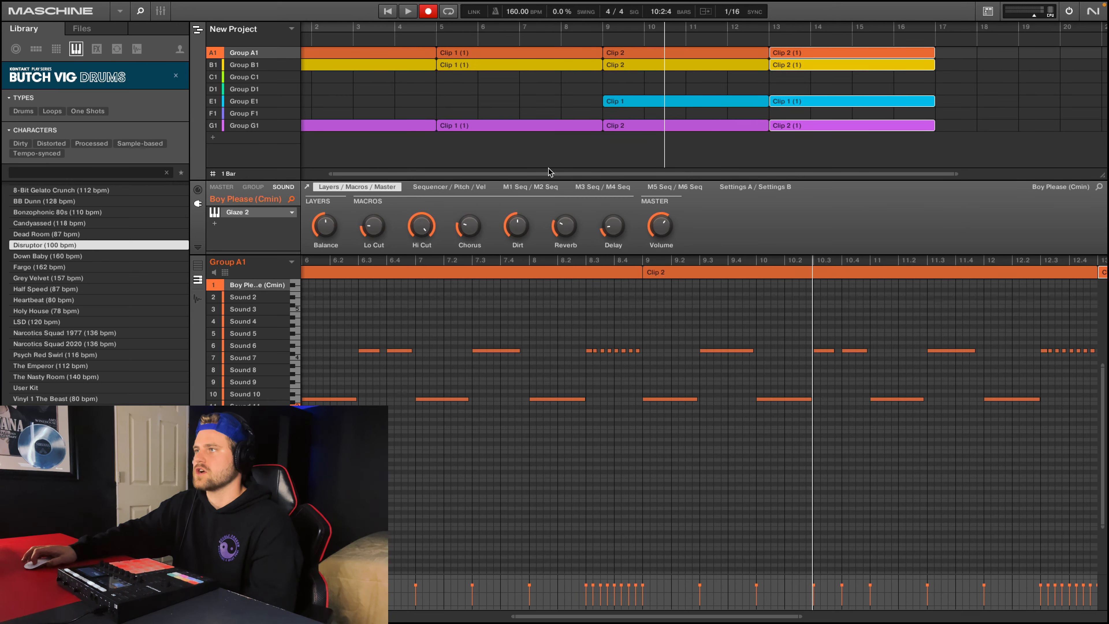
# Play back the arrangement from bar 9
pyautogui.click(625, 35)
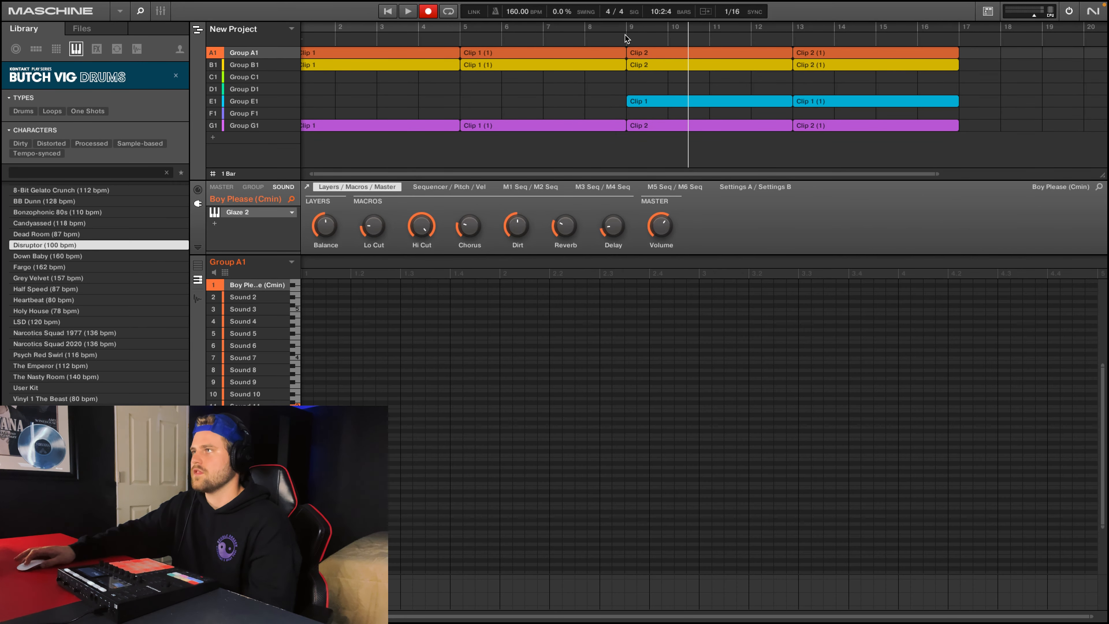
pyautogui.click(626, 26)
pyautogui.press('space')
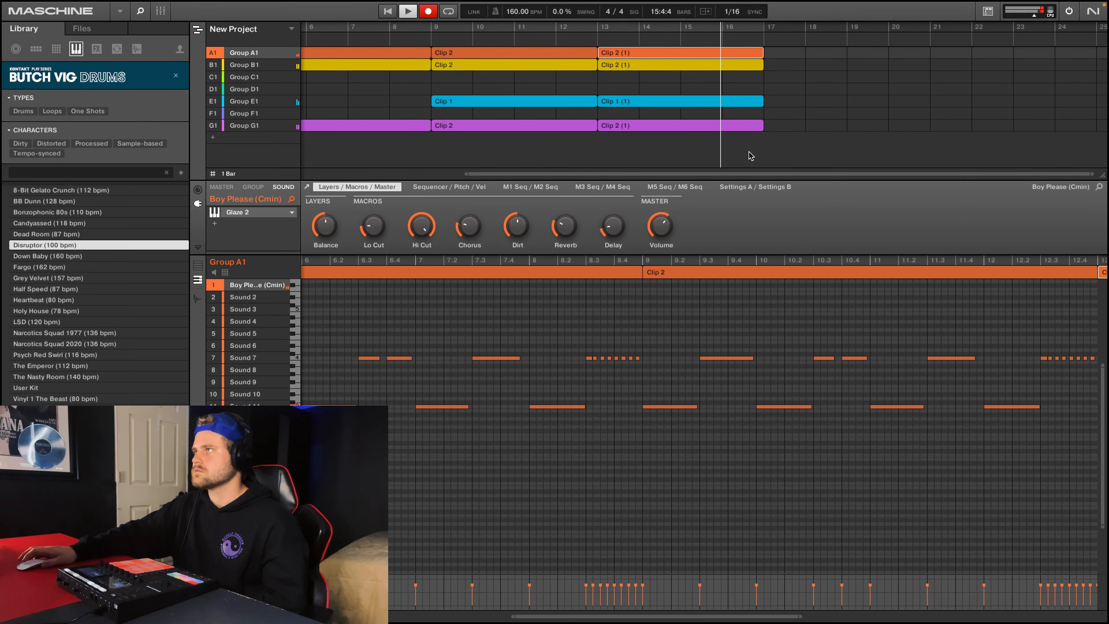
# Duplicate all clips between bars 9 and 17 so the copies fill bars 17 to 25
pyautogui.moveTo(725, 156); pyautogui.dragTo(516, 45)
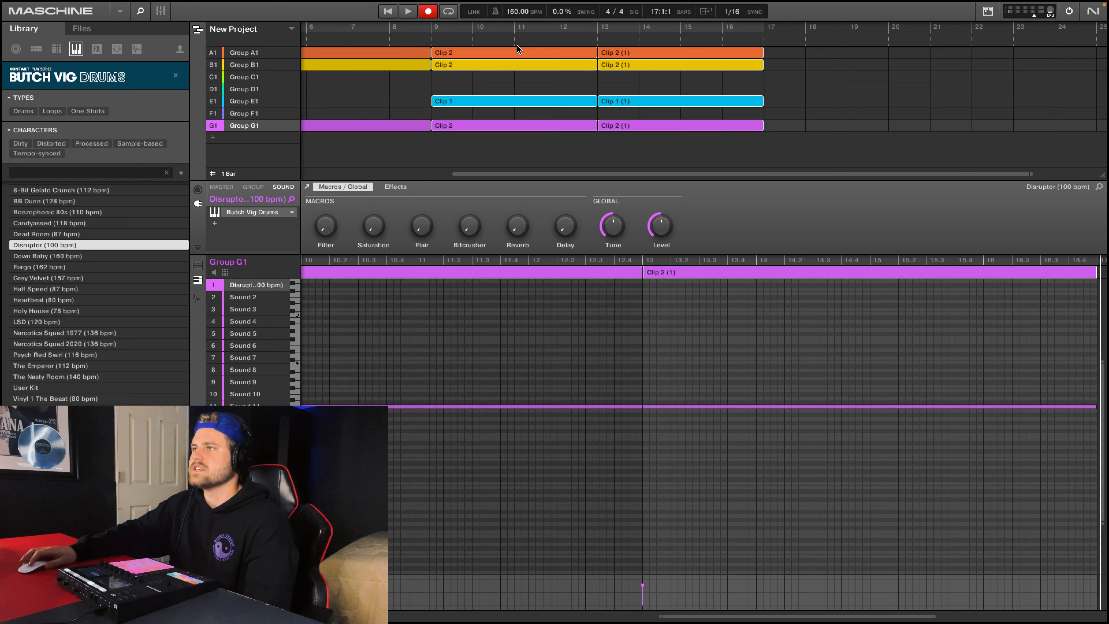
pyautogui.rightClick(519, 54)
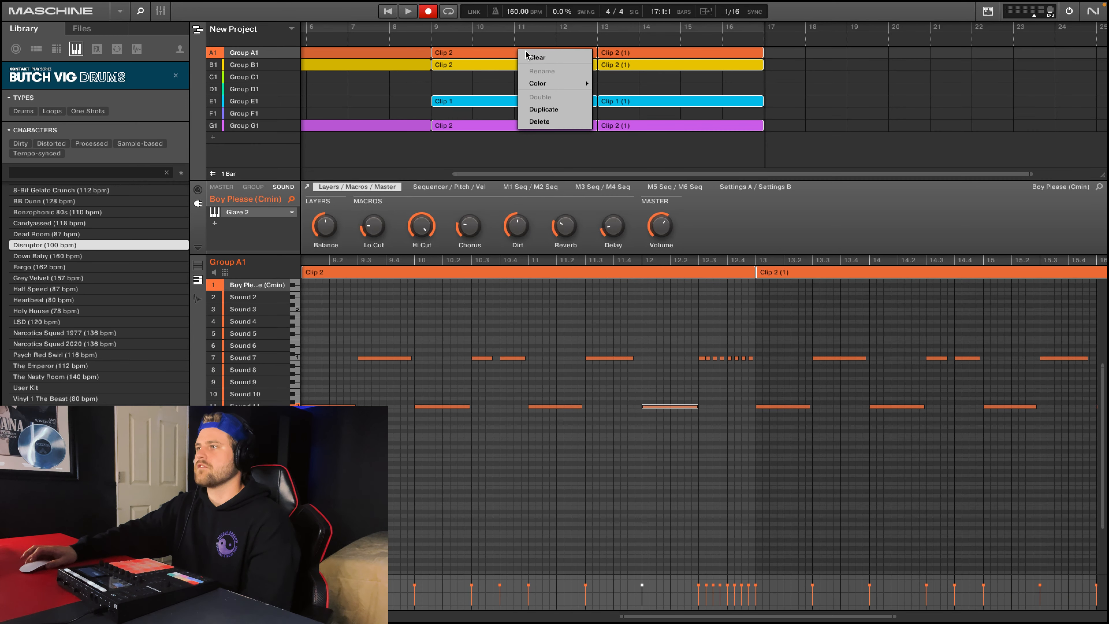
pyautogui.click(566, 111)
pyautogui.hscroll(5, 668, 116)
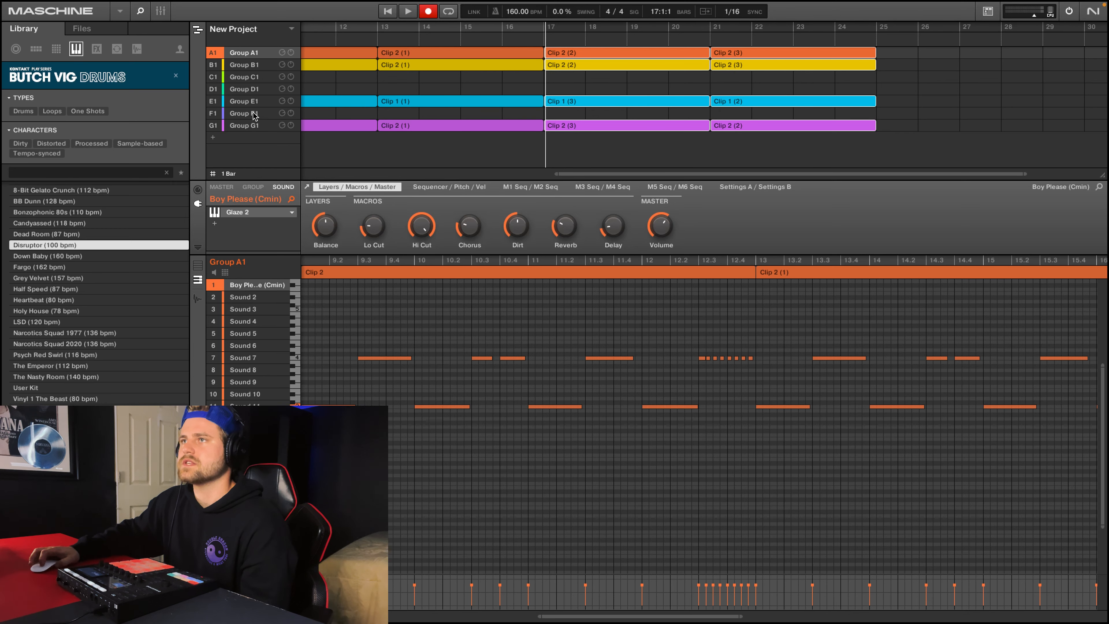
# Insert Group F1's Pattern 1 as clips at bar 17 and bar 21
pyautogui.rightClick(565, 117)
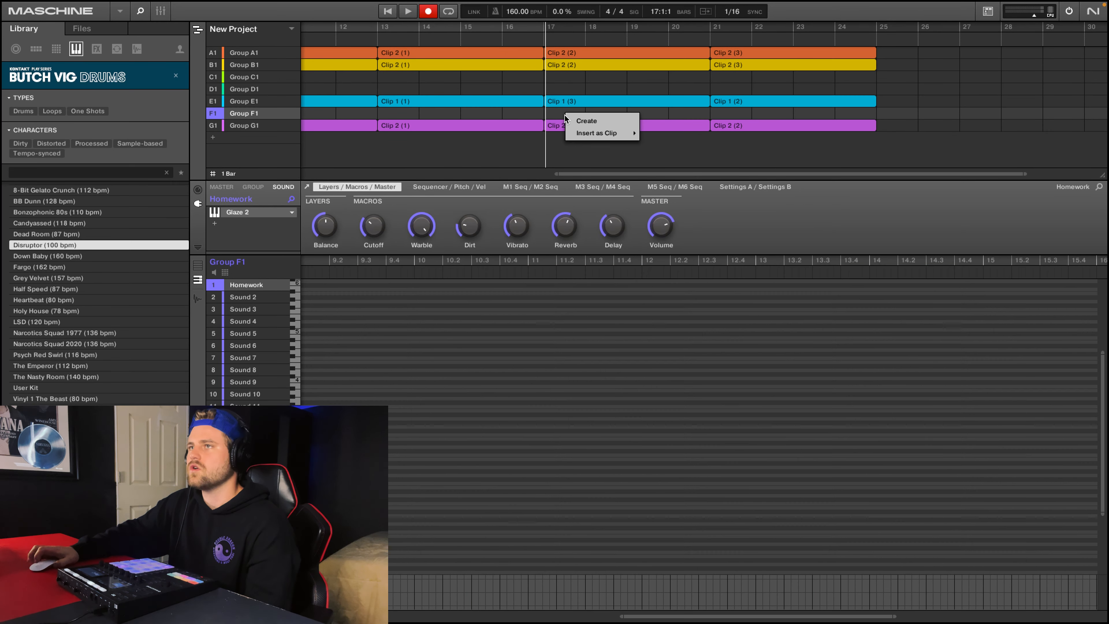
pyautogui.moveTo(594, 133)
pyautogui.click(679, 133)
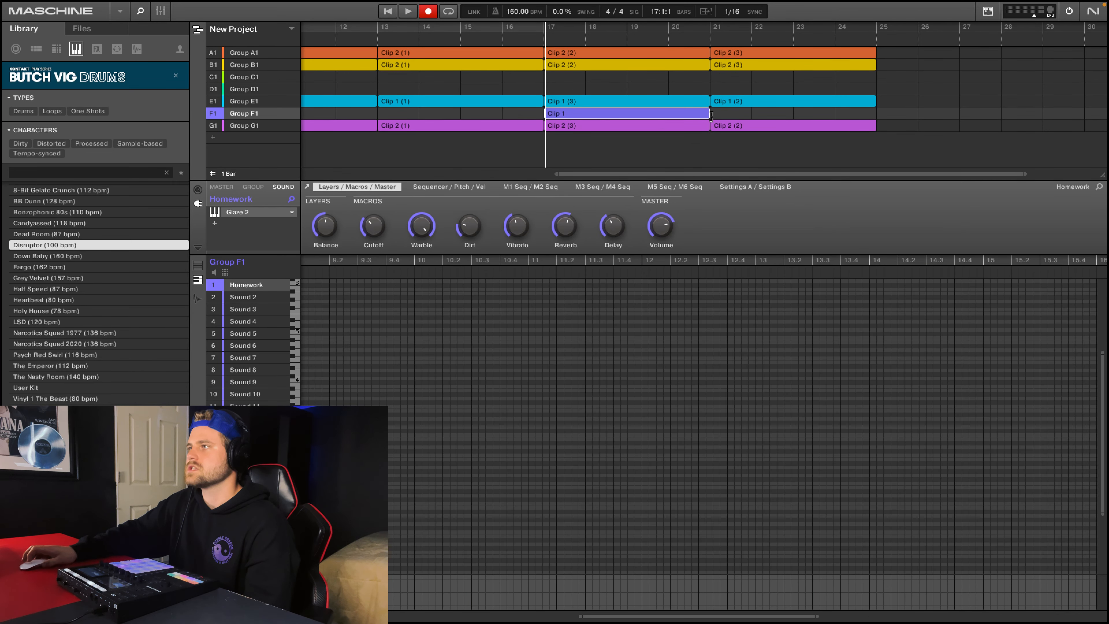
pyautogui.rightClick(728, 114)
pyautogui.moveTo(758, 133)
pyautogui.click(829, 133)
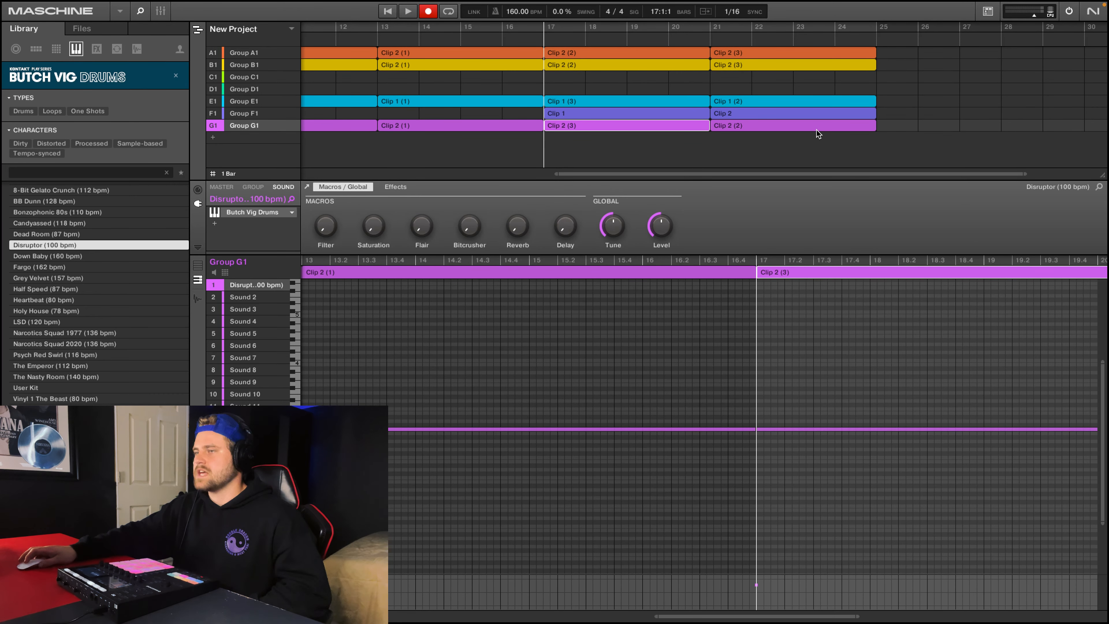
# Play back the section from bar 17 with the added Group F1 clips and stop near its end
pyautogui.press('space')
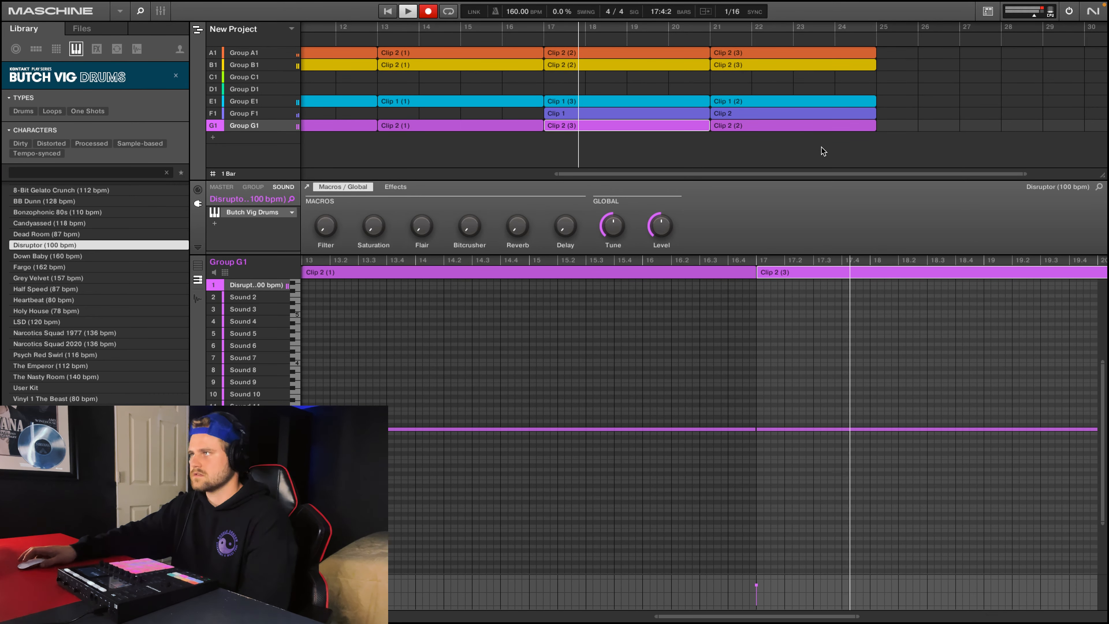
pyautogui.hscroll(4, 819, 146)
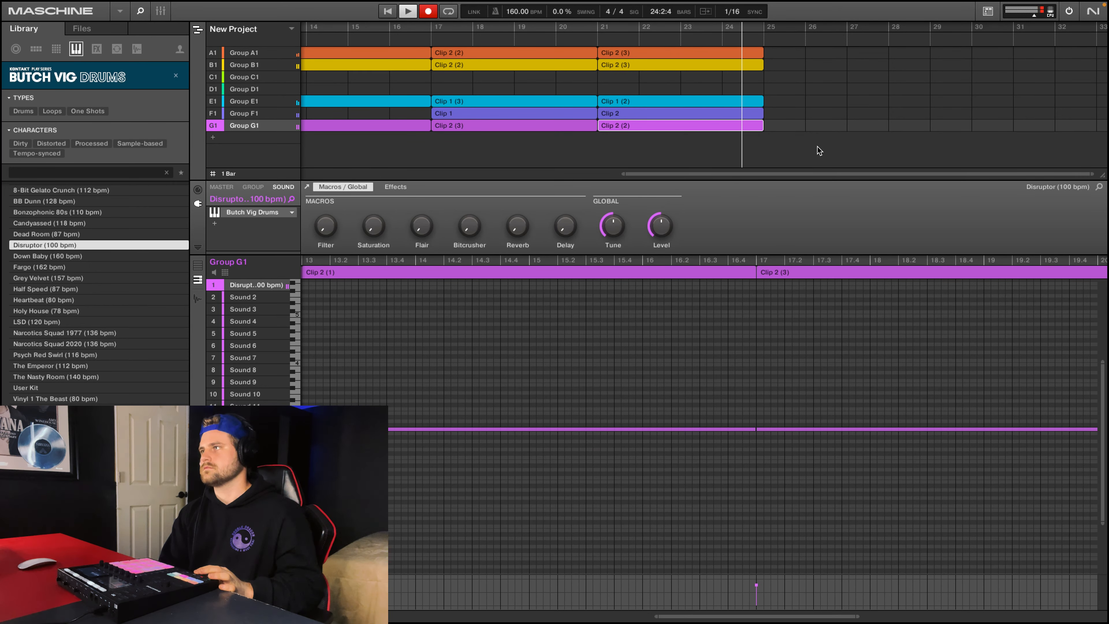
pyautogui.press('space')
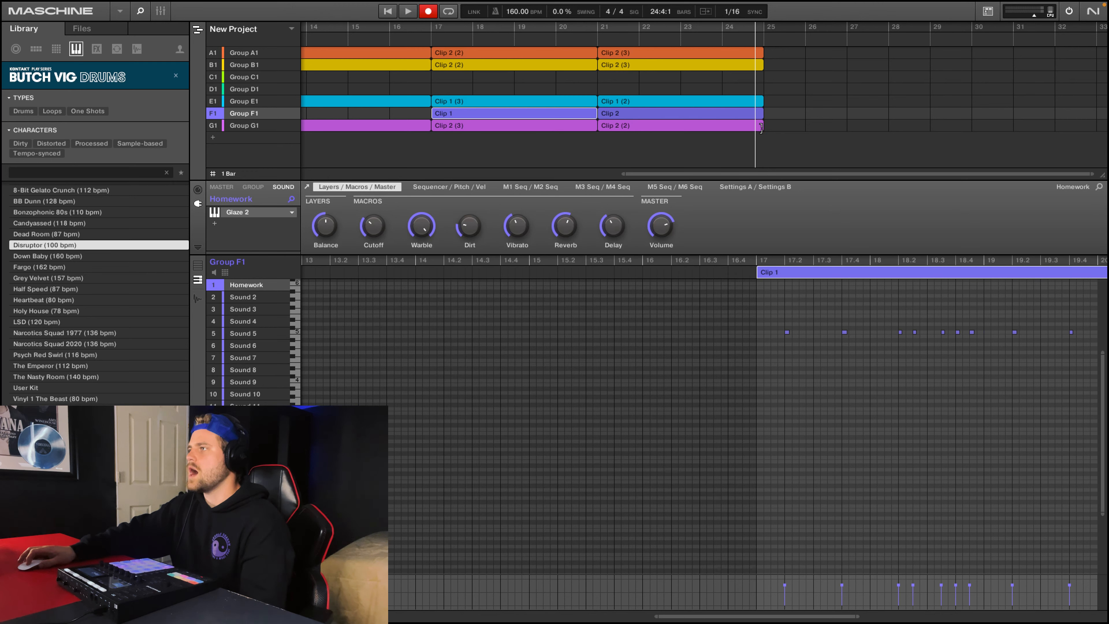
# Shorten the bar 21 clips of Groups G1, E1 and B1 so they end at bar 24
pyautogui.moveTo(760, 128); pyautogui.dragTo(727, 103)
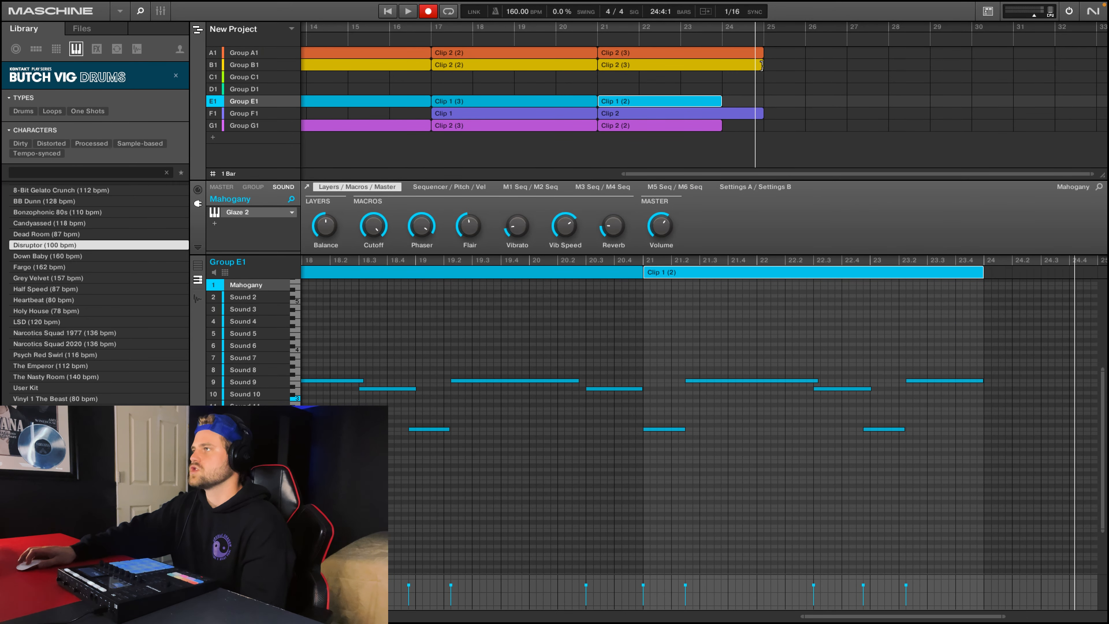
pyautogui.moveTo(761, 66); pyautogui.dragTo(718, 70)
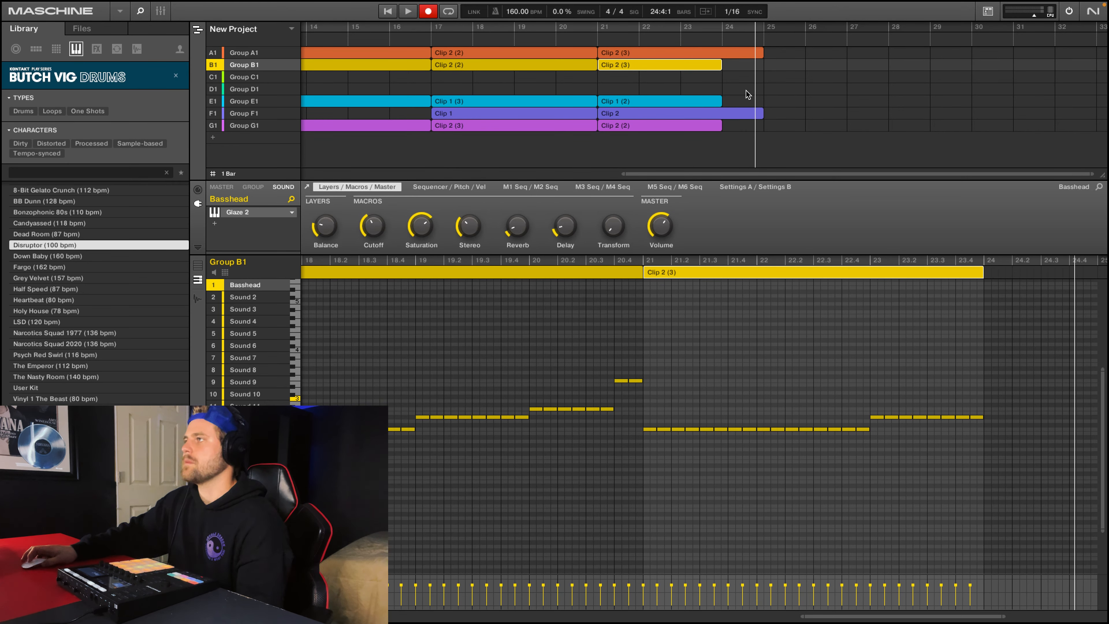
# Insert Pattern 1 as clips at bar 25 for all seven groups and duplicate them to bar 29
pyautogui.rightClick(779, 50)
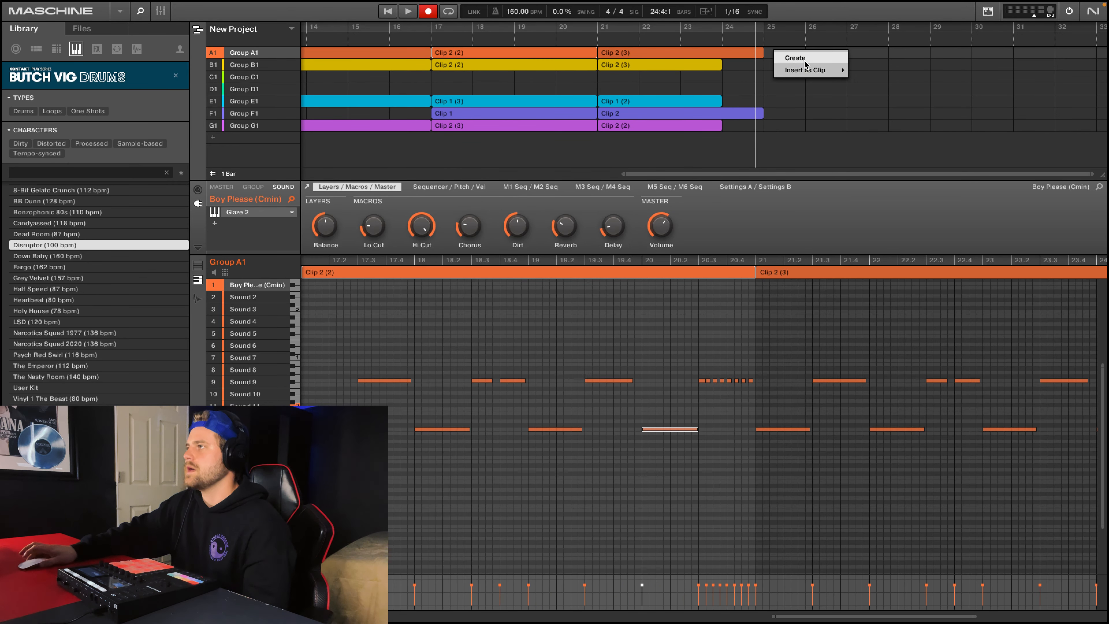
pyautogui.moveTo(807, 70)
pyautogui.click(866, 71)
pyautogui.rightClick(789, 67)
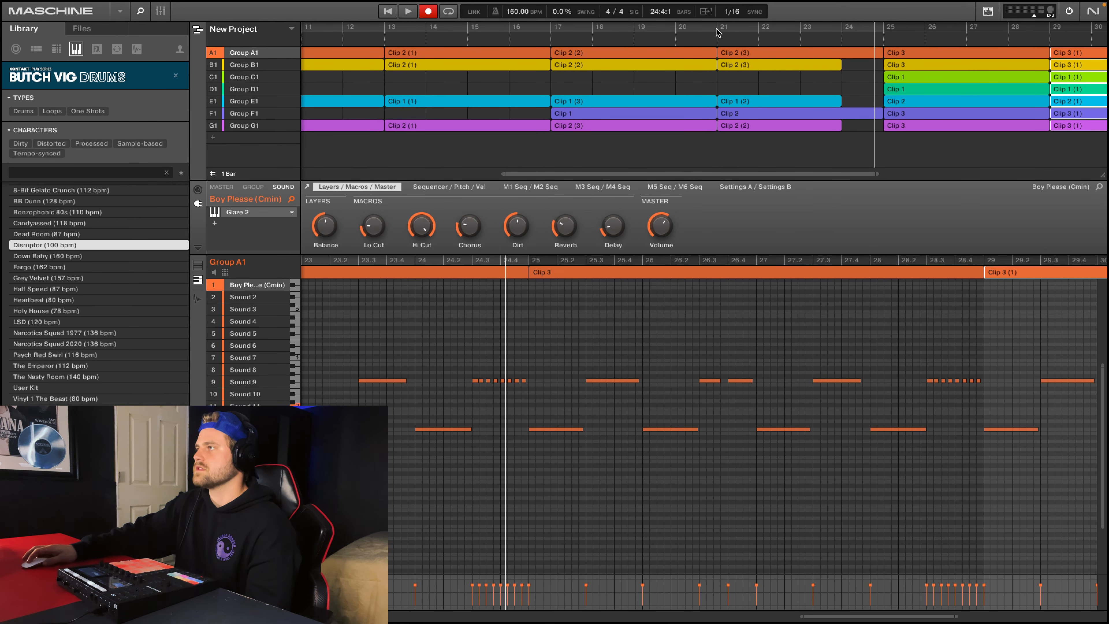
# Play back the arrangement from bar 21 and again from its opening bars
pyautogui.click(718, 31)
pyautogui.click(408, 12)
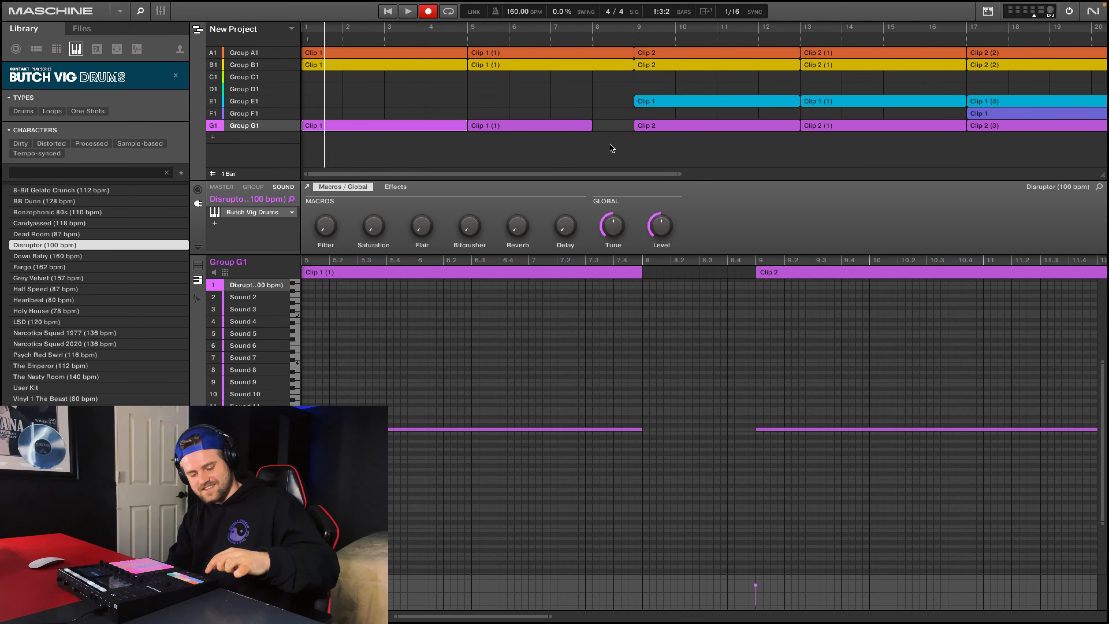
pyautogui.press('space')
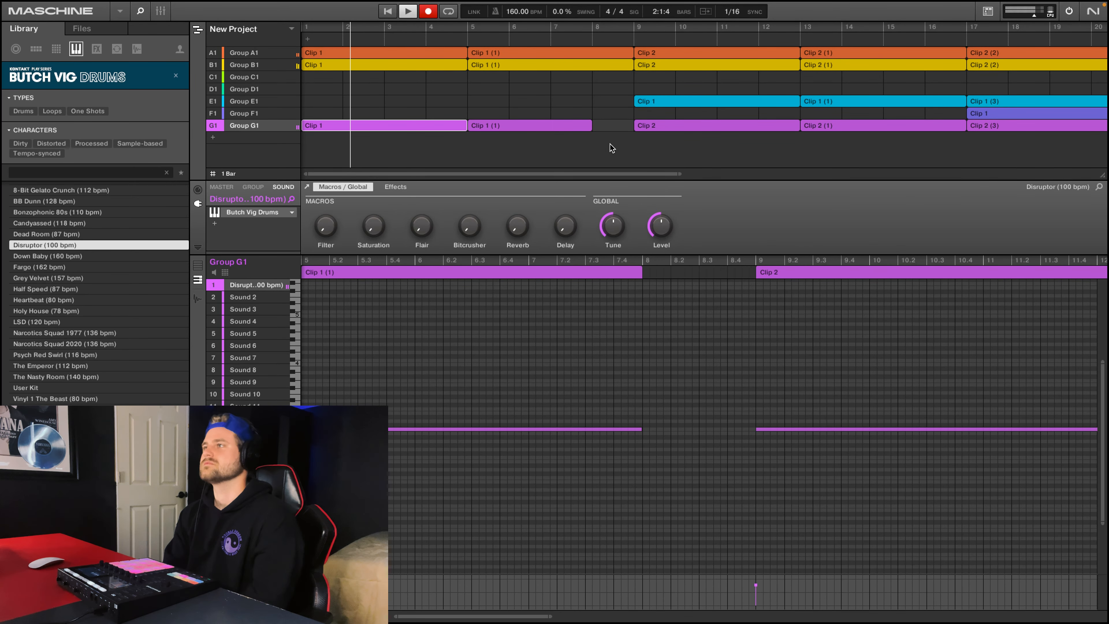